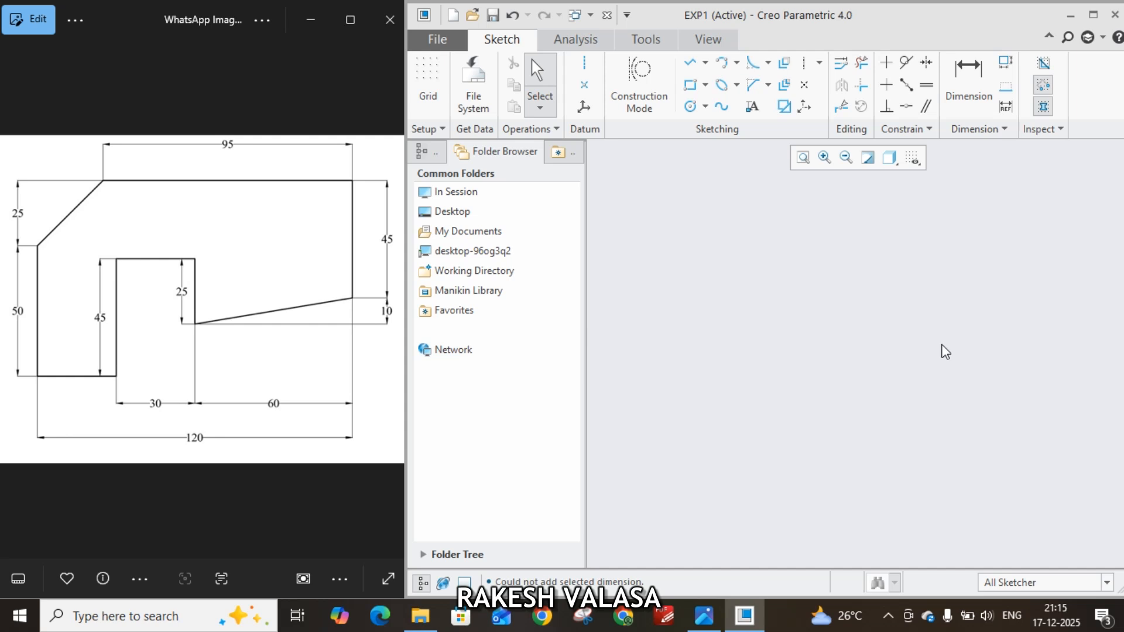
pyautogui.click(452, 15)
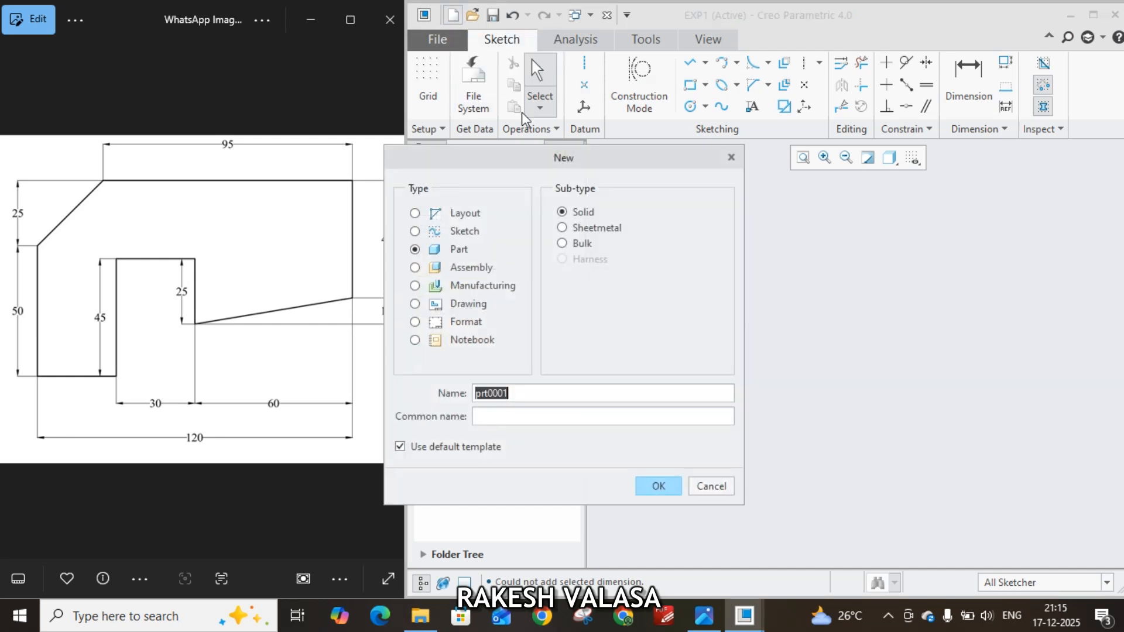
pyautogui.click(434, 233)
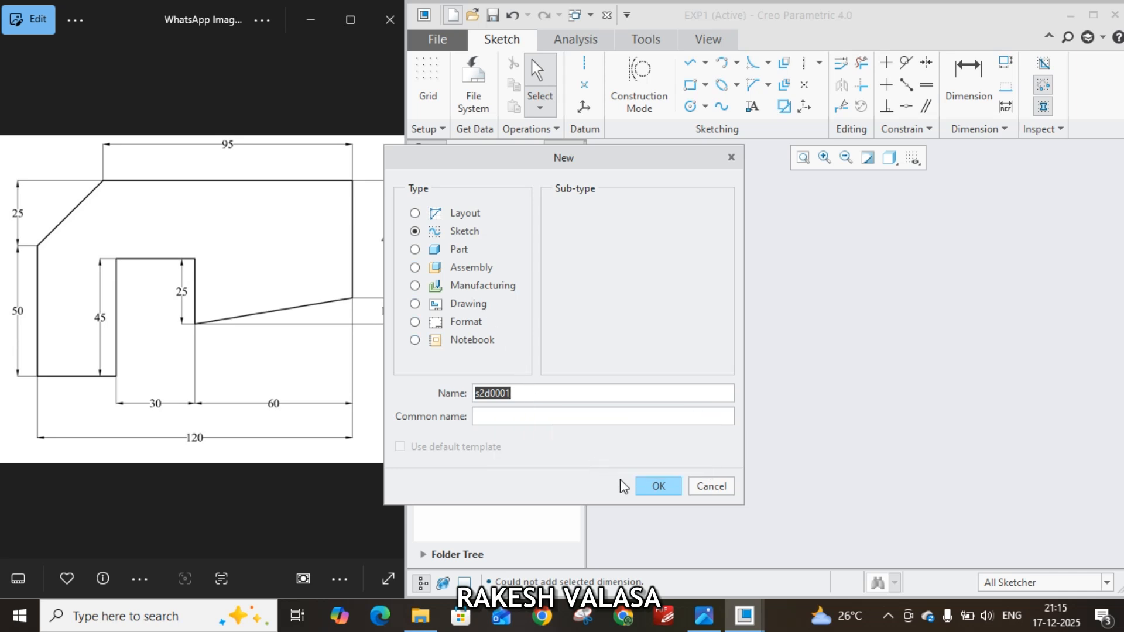
pyautogui.click(709, 487)
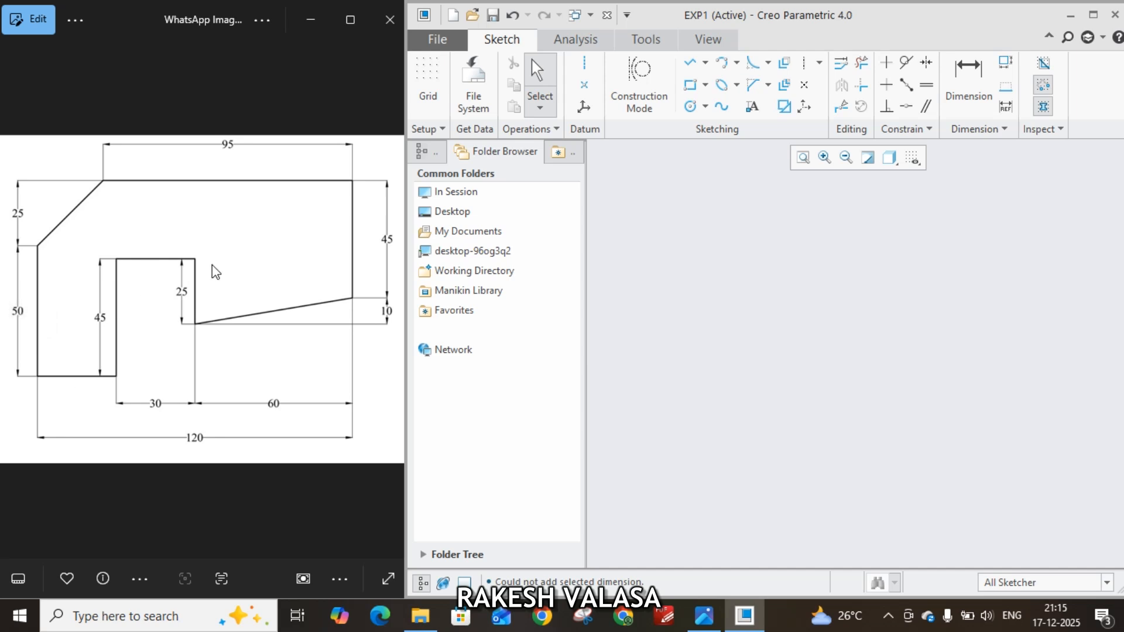
# Sketch the closed nine-line profile from the reference drawing, about 86 wide and 67 high, with a slanted upper-left corner, bottom notch and sloped lower-right edge.
pyautogui.click(692, 64)
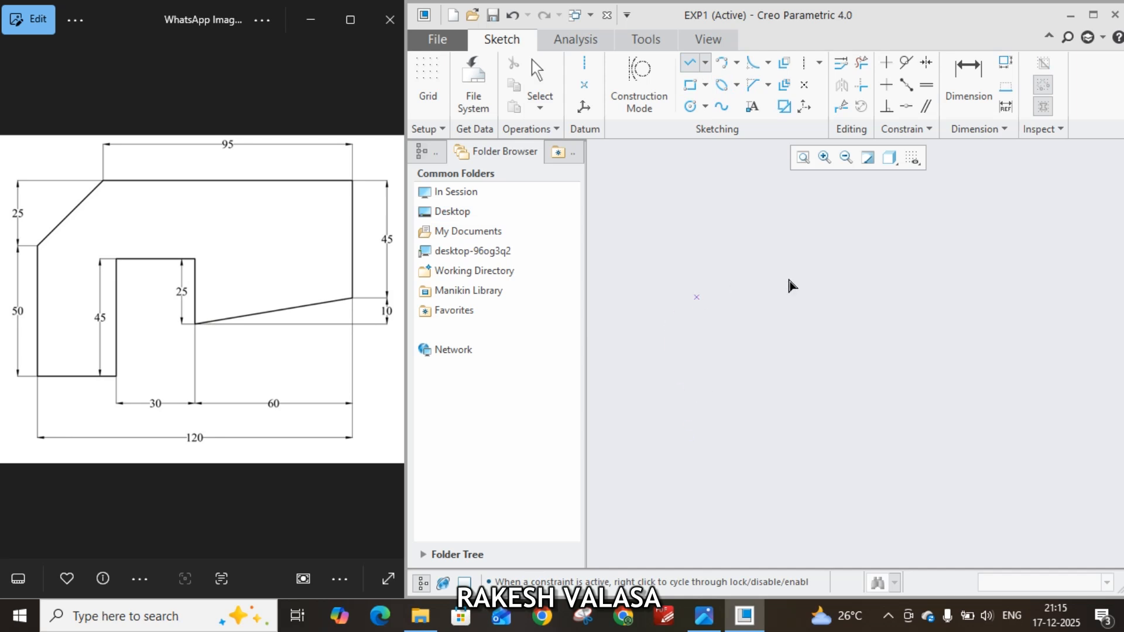
pyautogui.click(676, 456)
pyautogui.click(677, 305)
pyautogui.click(742, 241)
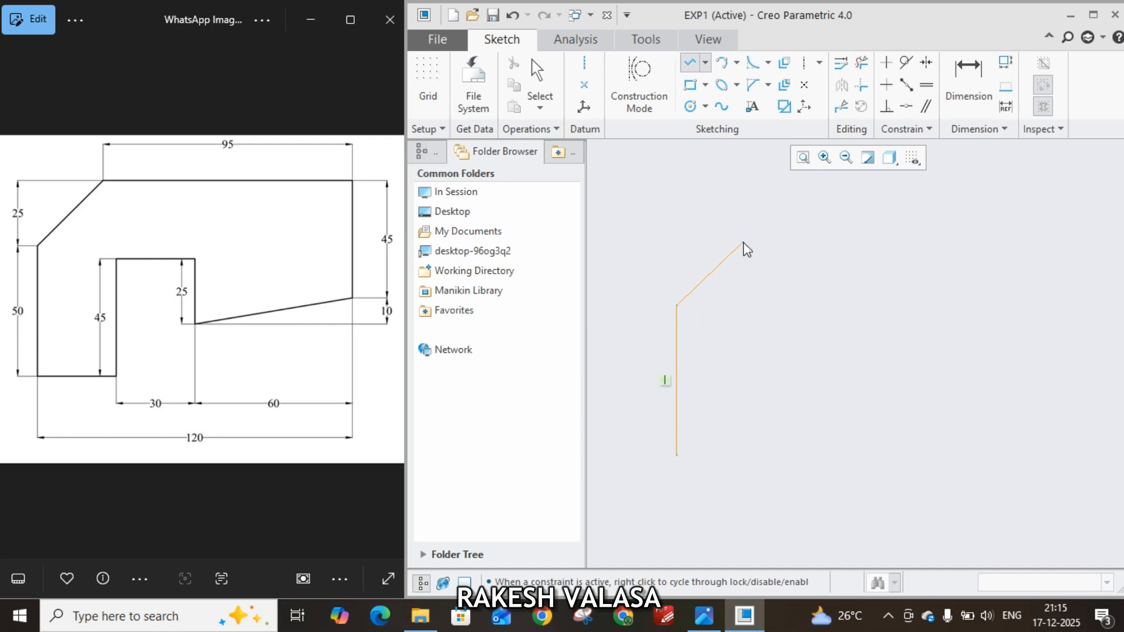
pyautogui.click(950, 241)
pyautogui.click(952, 362)
pyautogui.click(868, 399)
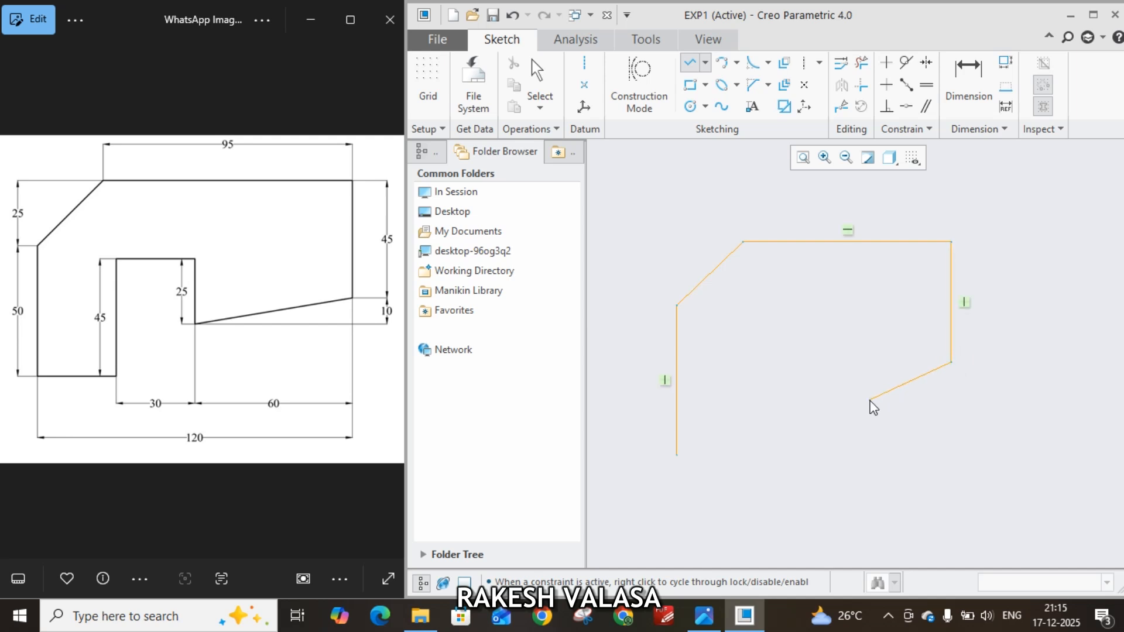
pyautogui.click(870, 327)
pyautogui.click(772, 328)
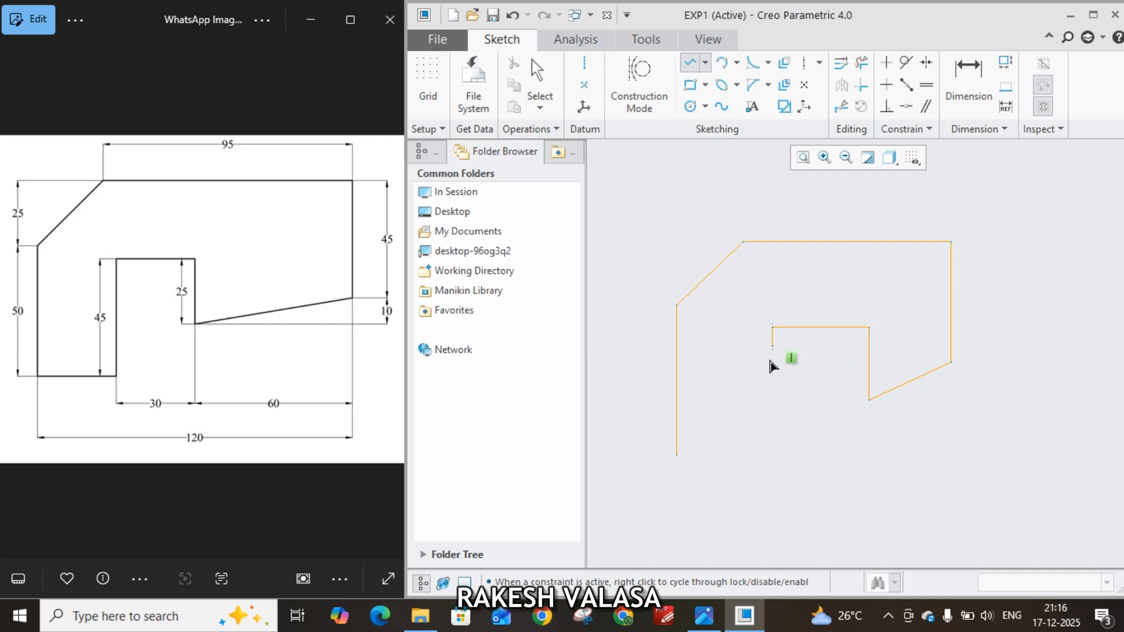
pyautogui.click(773, 454)
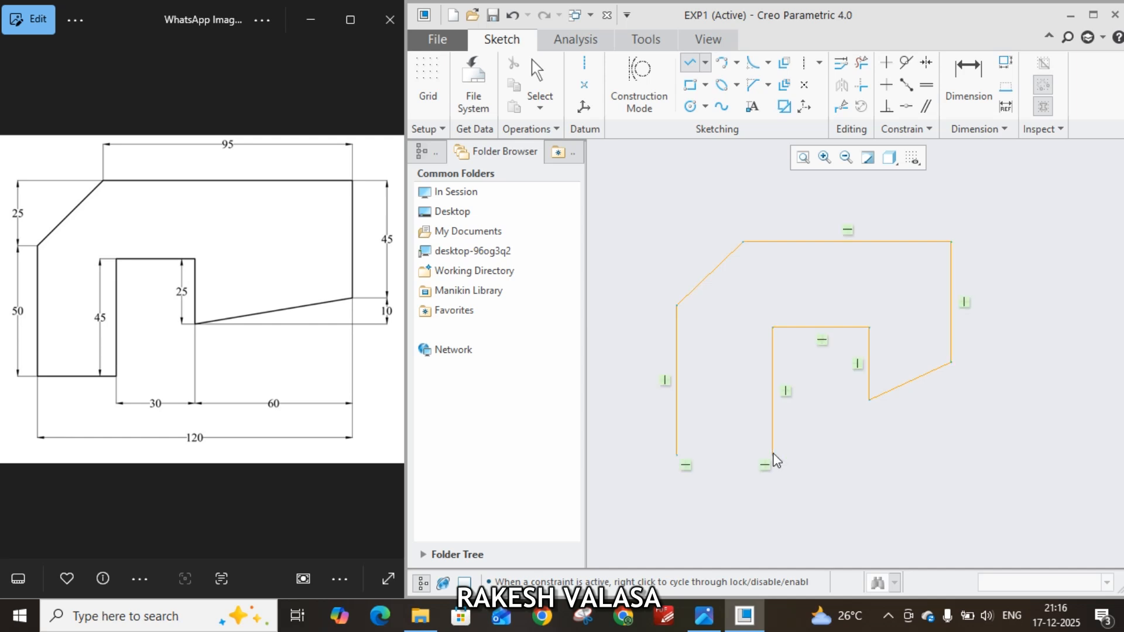
pyautogui.click(679, 455)
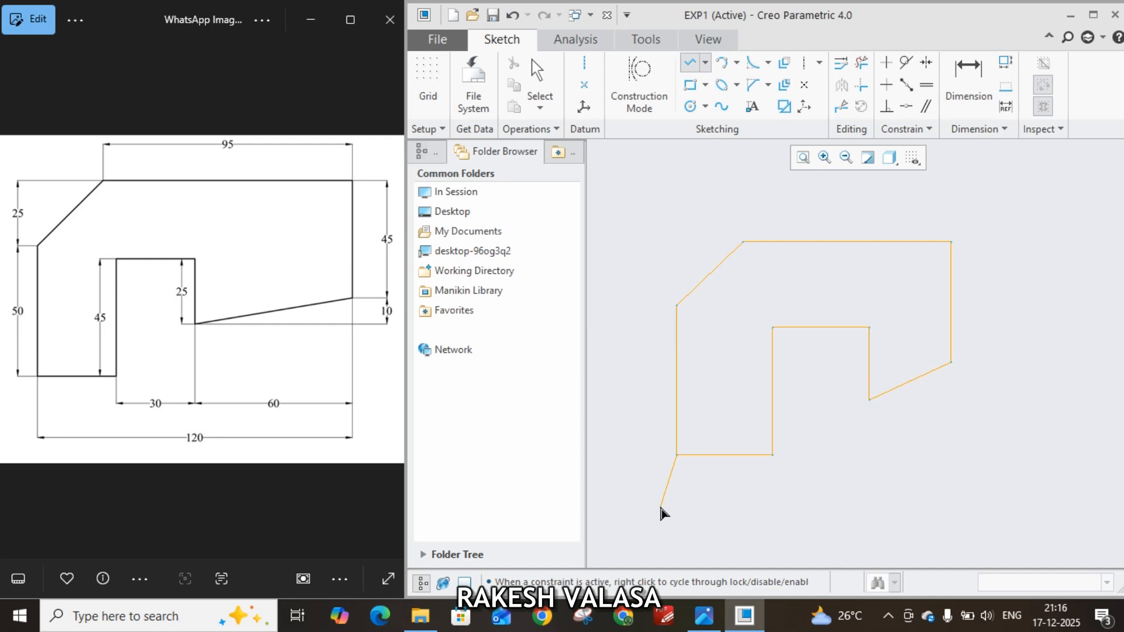
pyautogui.middleClick(716, 498)
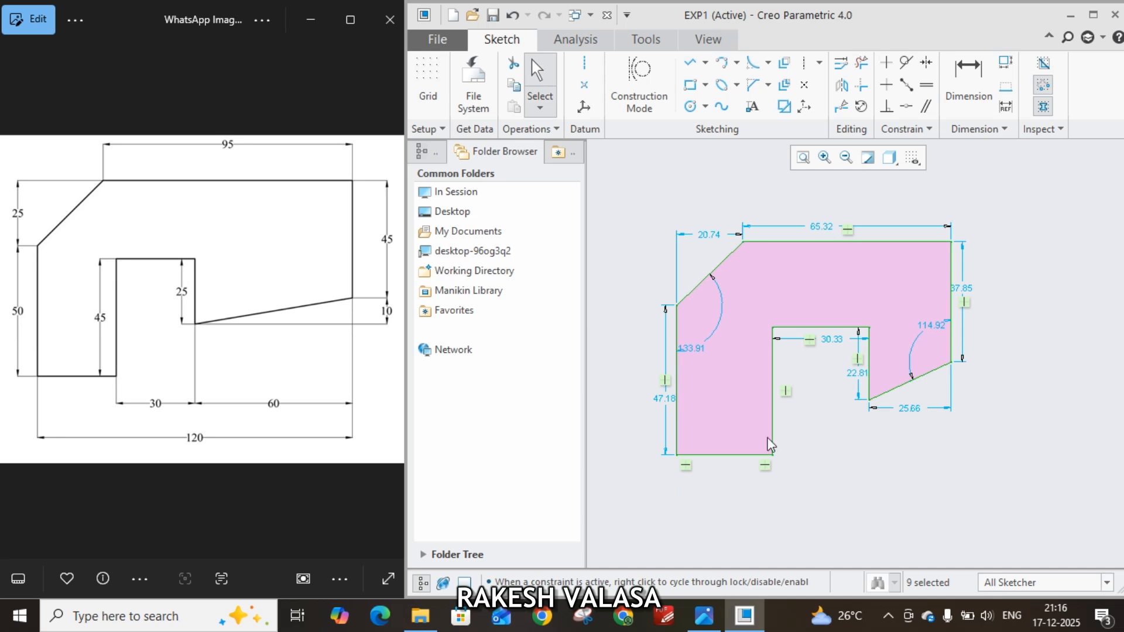
# Dimension the overall width between the profile's outer left and right vertical edges as 120.
pyautogui.click(964, 102)
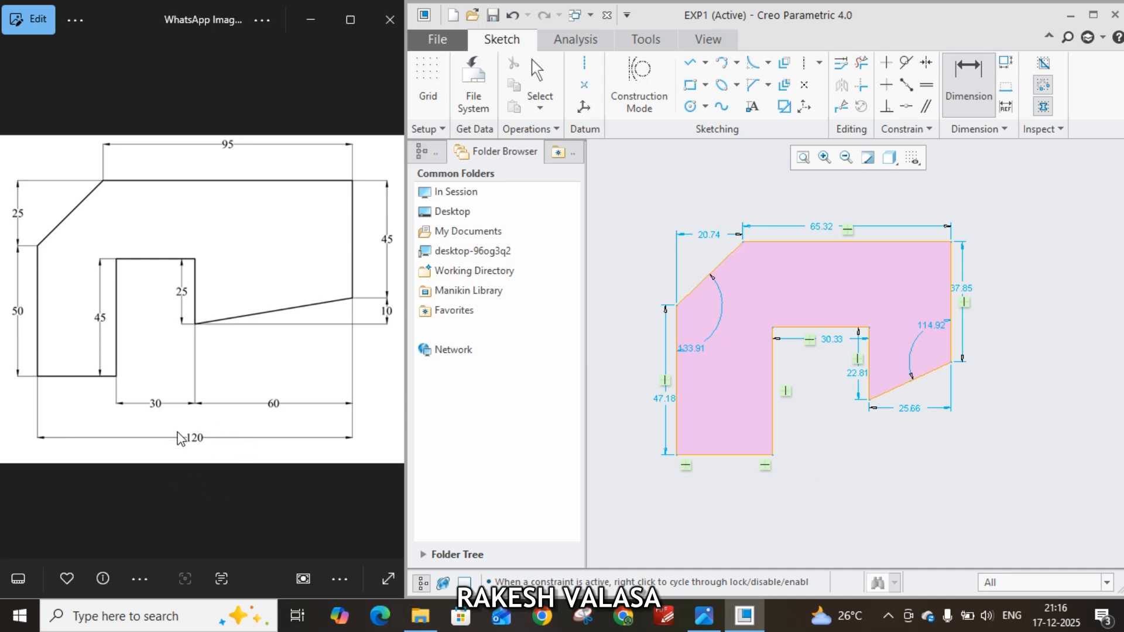
pyautogui.click(678, 438)
pyautogui.keyDown('ctrl'); pyautogui.click(952, 351); pyautogui.keyUp('ctrl')
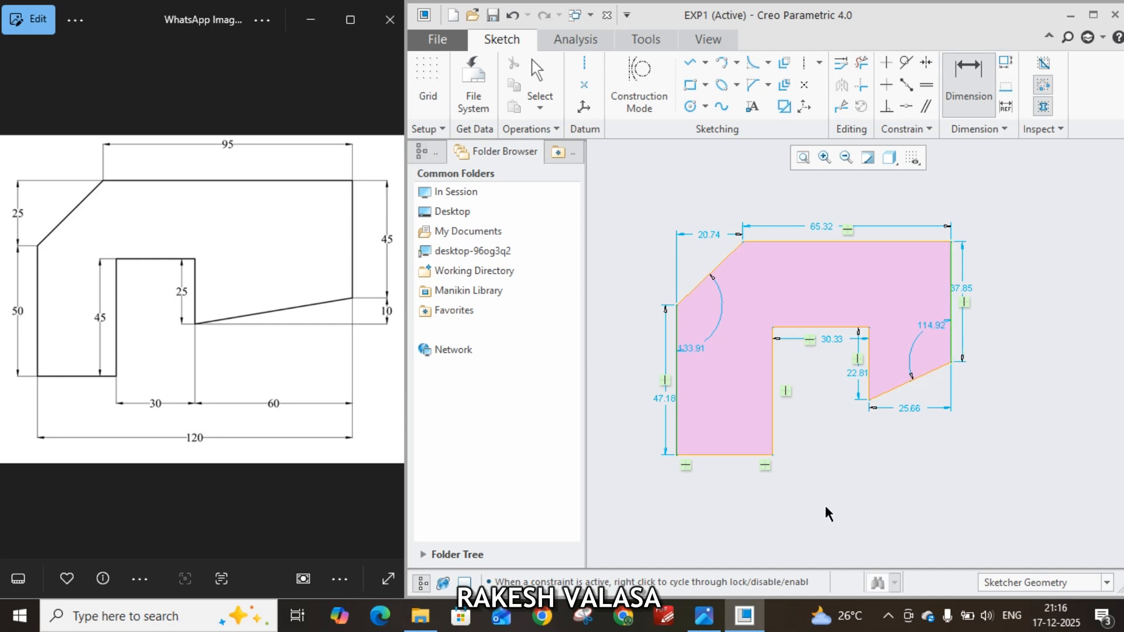
pyautogui.middleClick(829, 508)
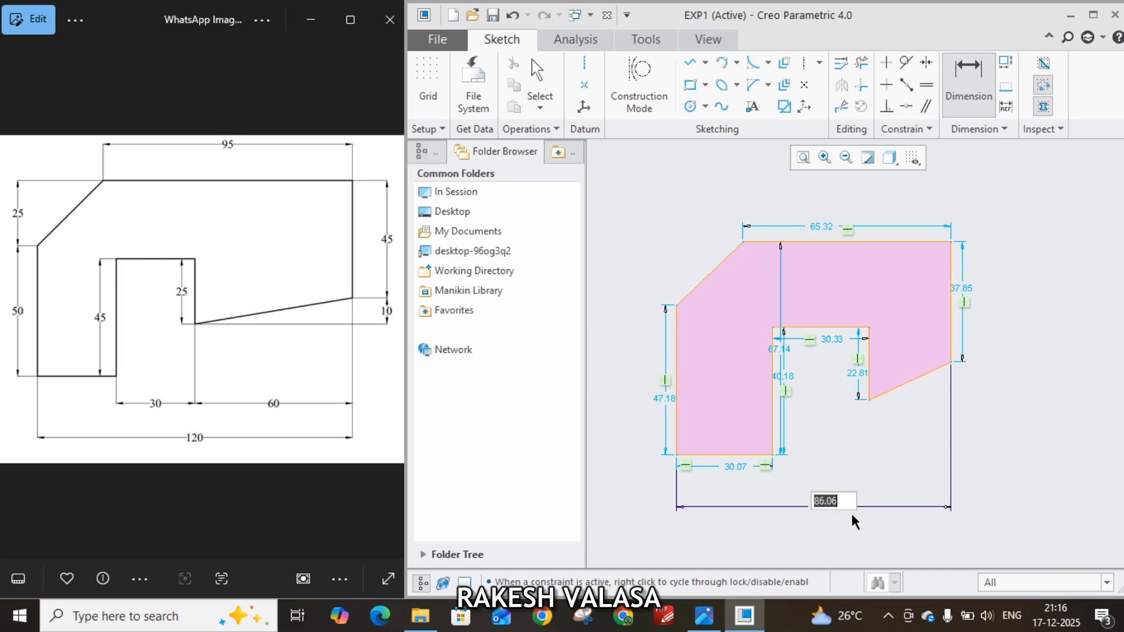
pyautogui.write('120')
pyautogui.press('Return')
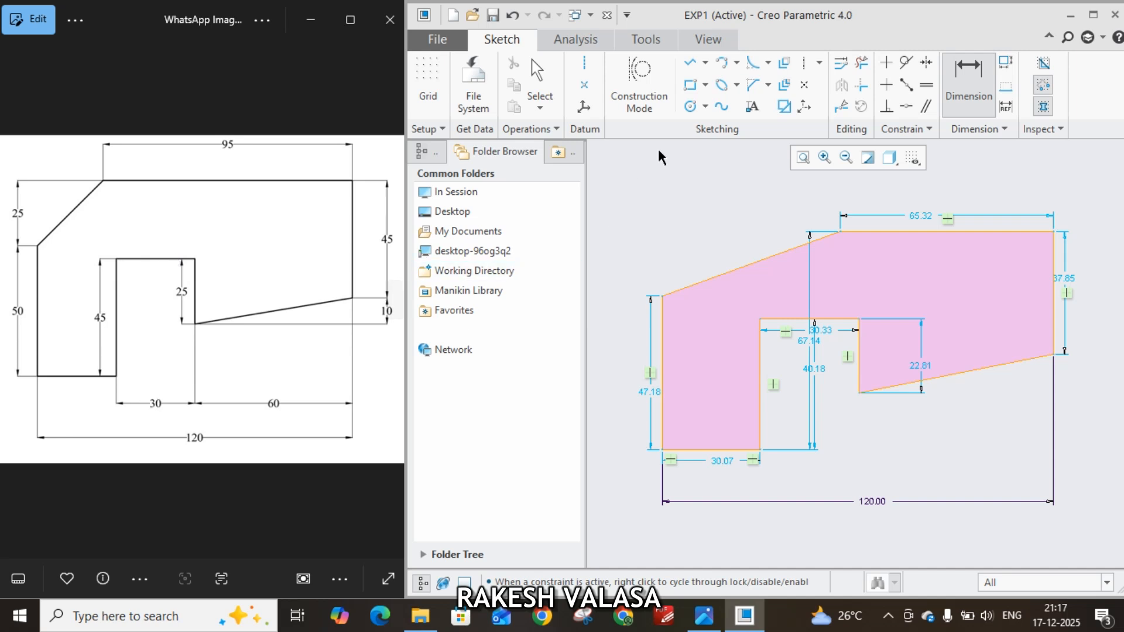
# Dimension the notch's horizontal top edge as 30, placing the dimension below the profile.
pyautogui.click(794, 320)
pyautogui.middleClick(809, 485)
pyautogui.write('30')
pyautogui.press('Return')
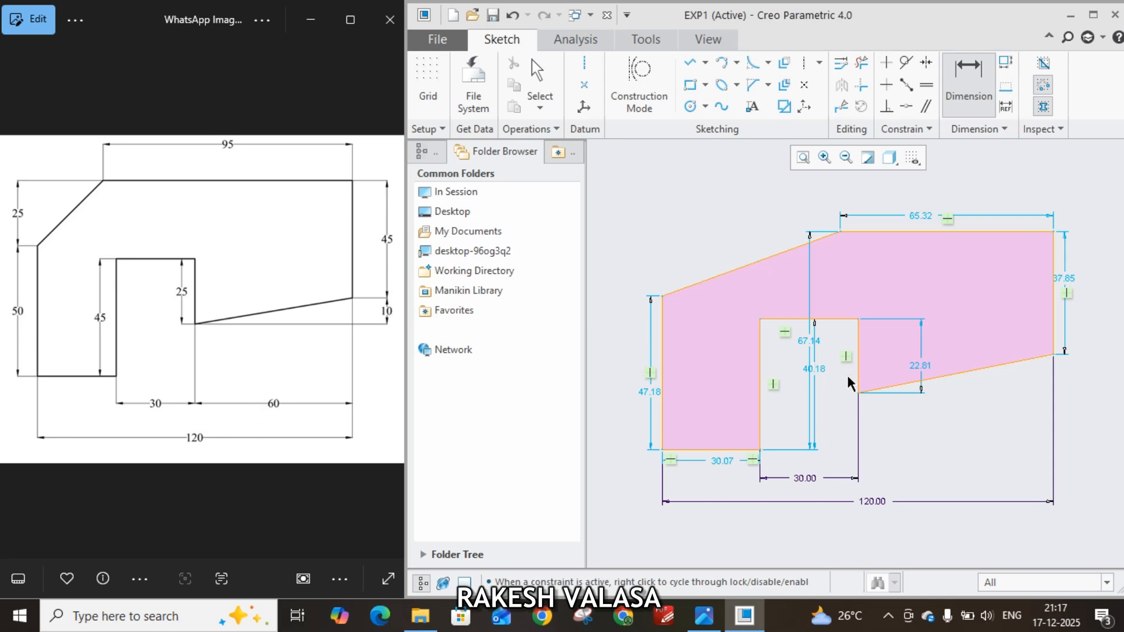
# Dimension the horizontal distance between the sloped lower edge's endpoints as 60, placing it below the profile.
pyautogui.click(856, 391)
pyautogui.click(1053, 355)
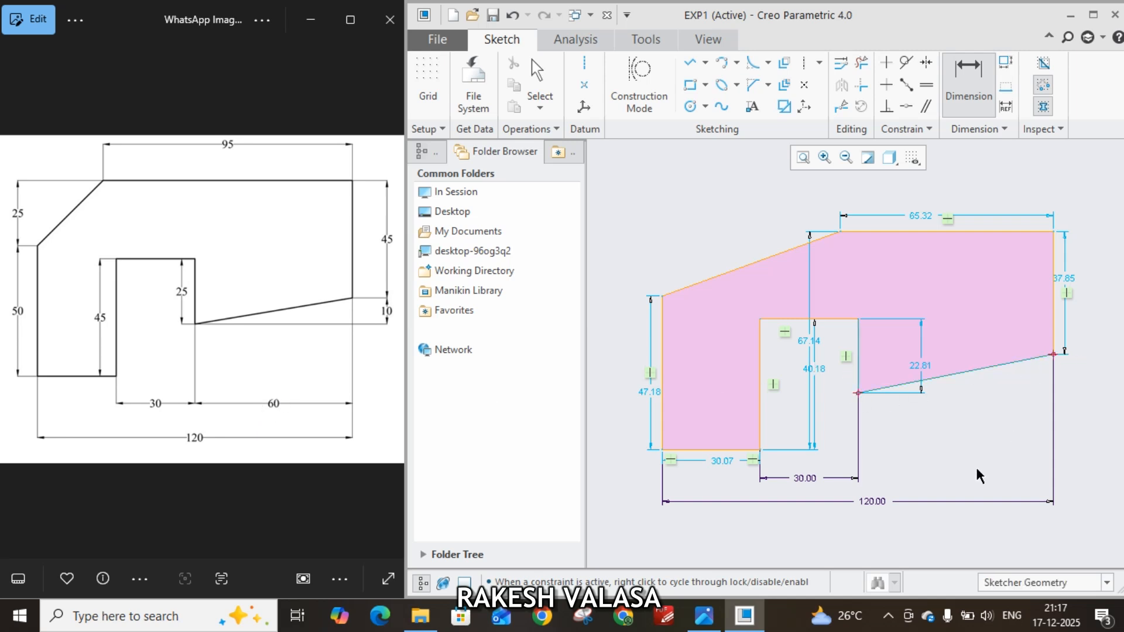
pyautogui.middleClick(948, 484)
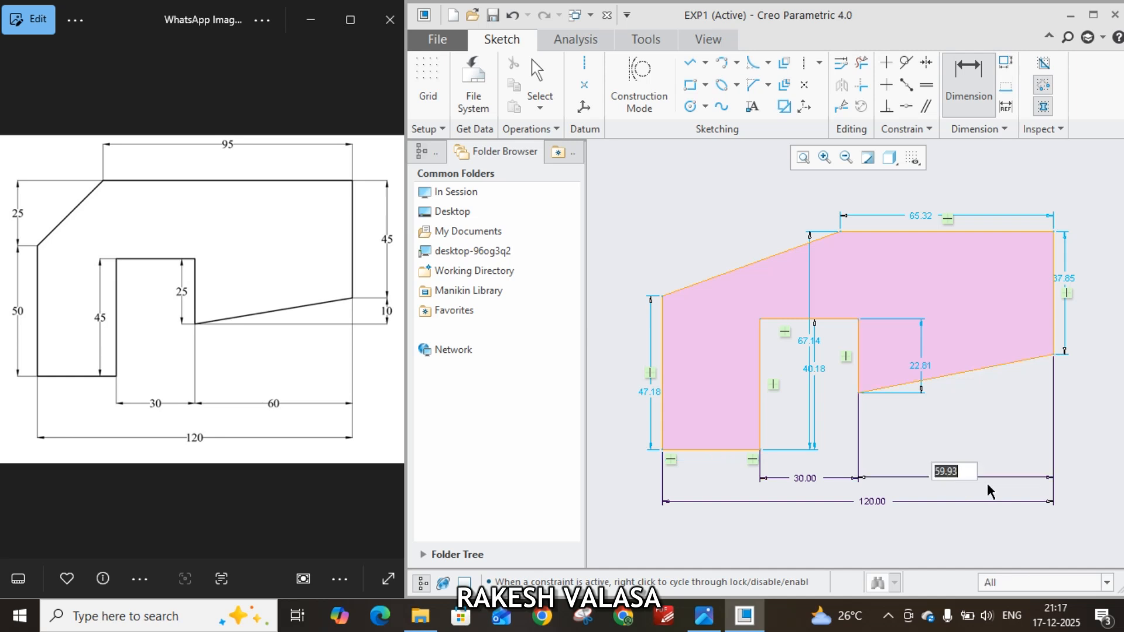
pyautogui.write('60')
pyautogui.press('Return')
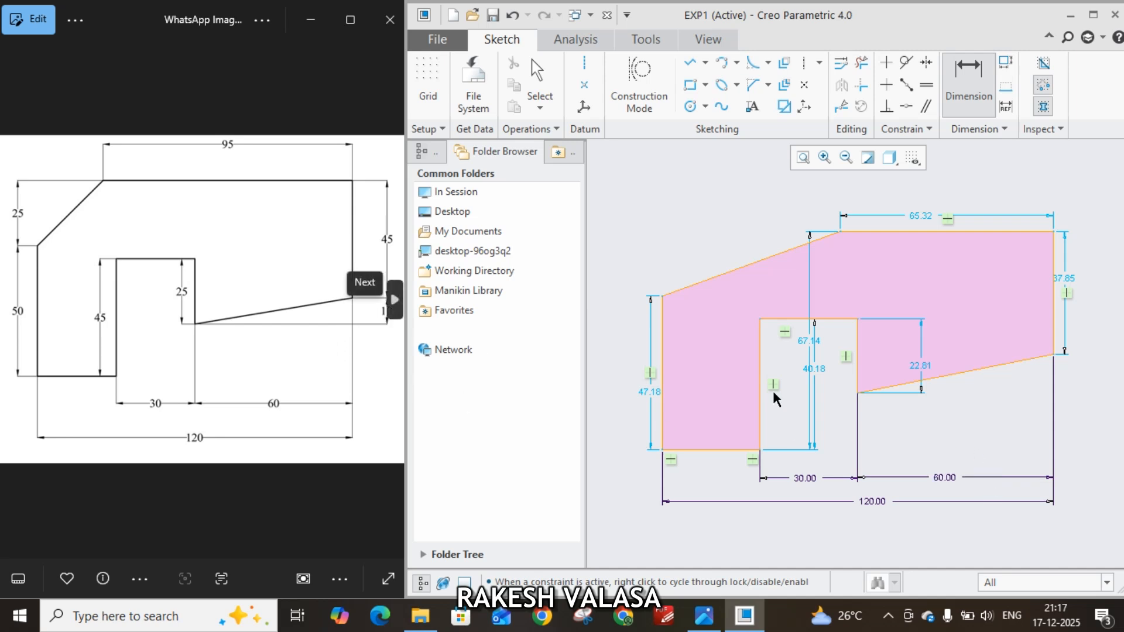
# Dimension the vertical offset between the sloped lower edge's endpoints as 10, placing it beside the right edge.
pyautogui.click(857, 392)
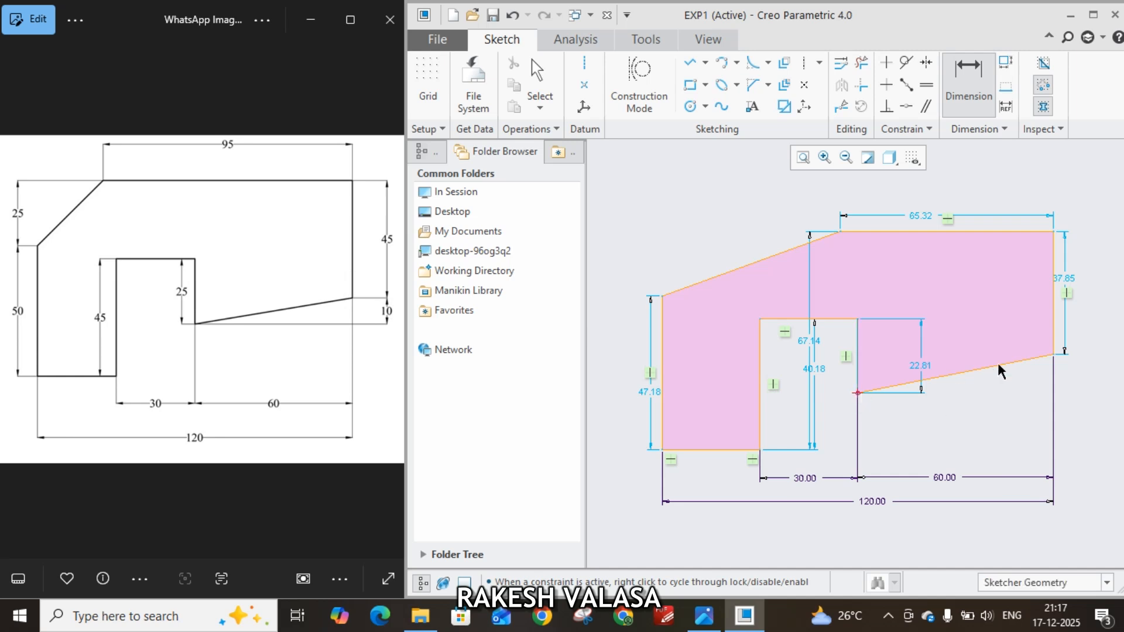
pyautogui.click(1052, 356)
pyautogui.middleClick(1071, 378)
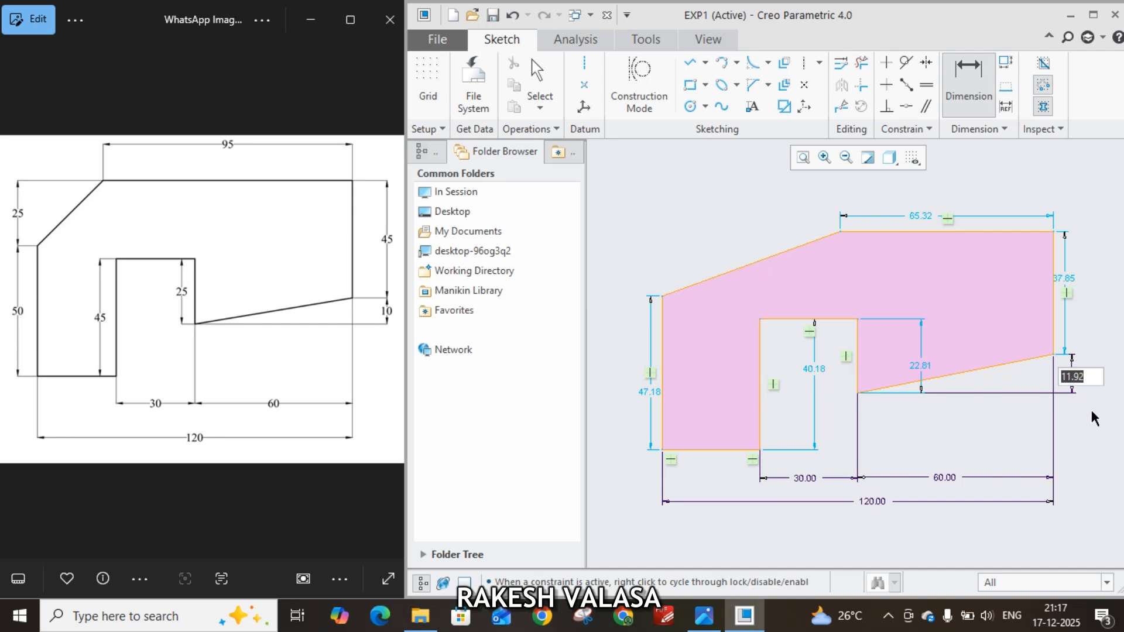
pyautogui.write('10')
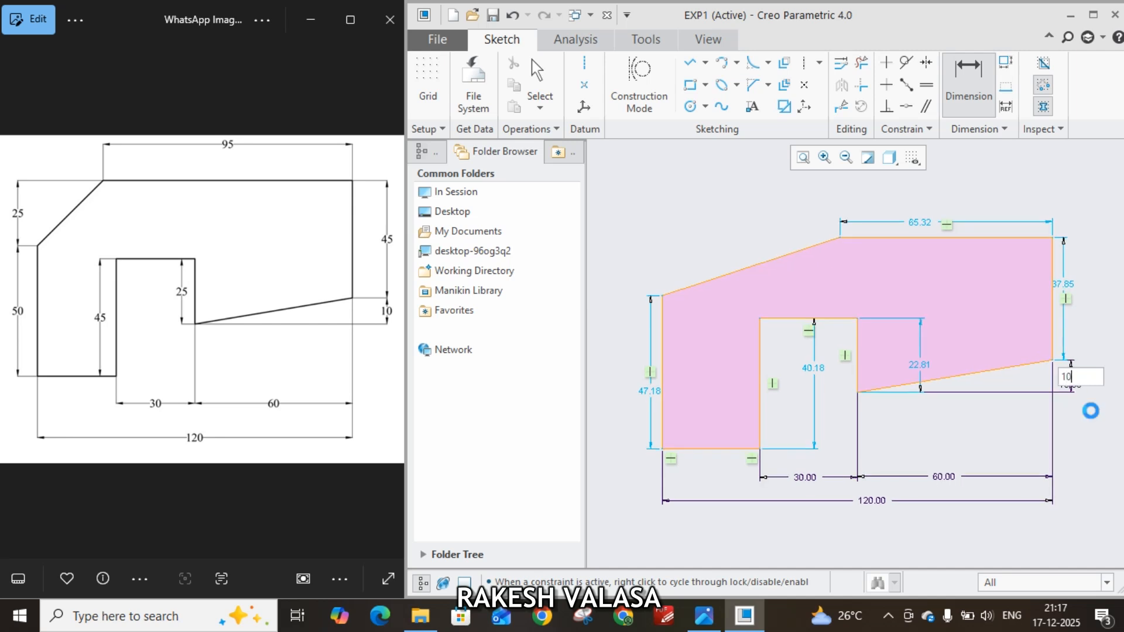
pyautogui.press('Return')
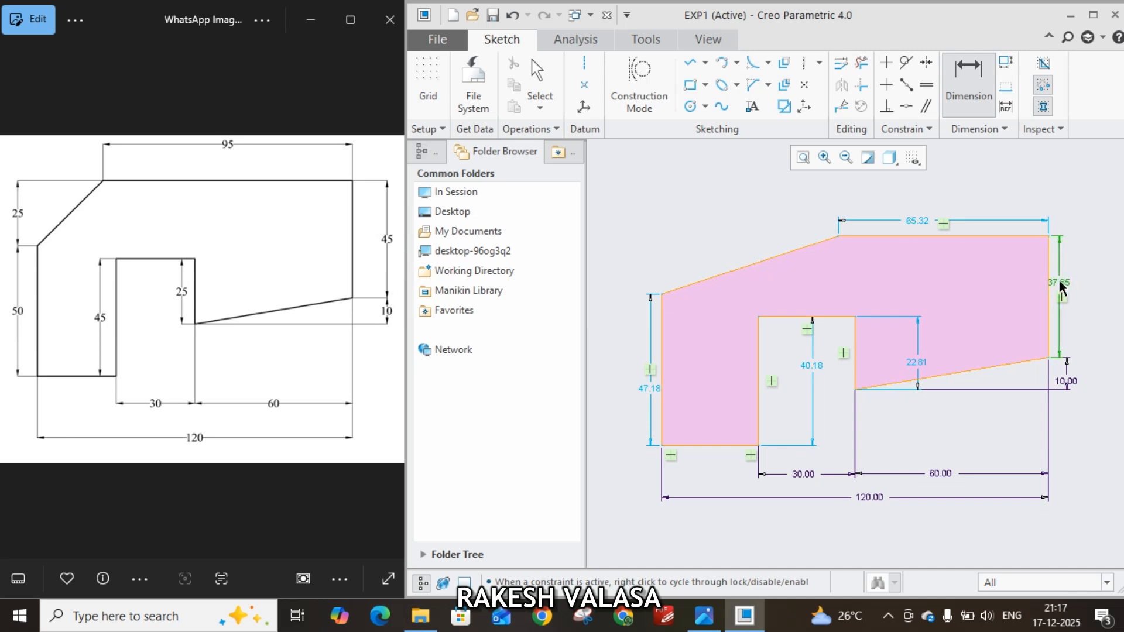
# Set the height of the profile's right vertical edge to 45 and the length of its top edge to 95.
pyautogui.doubleClick(1063, 286)
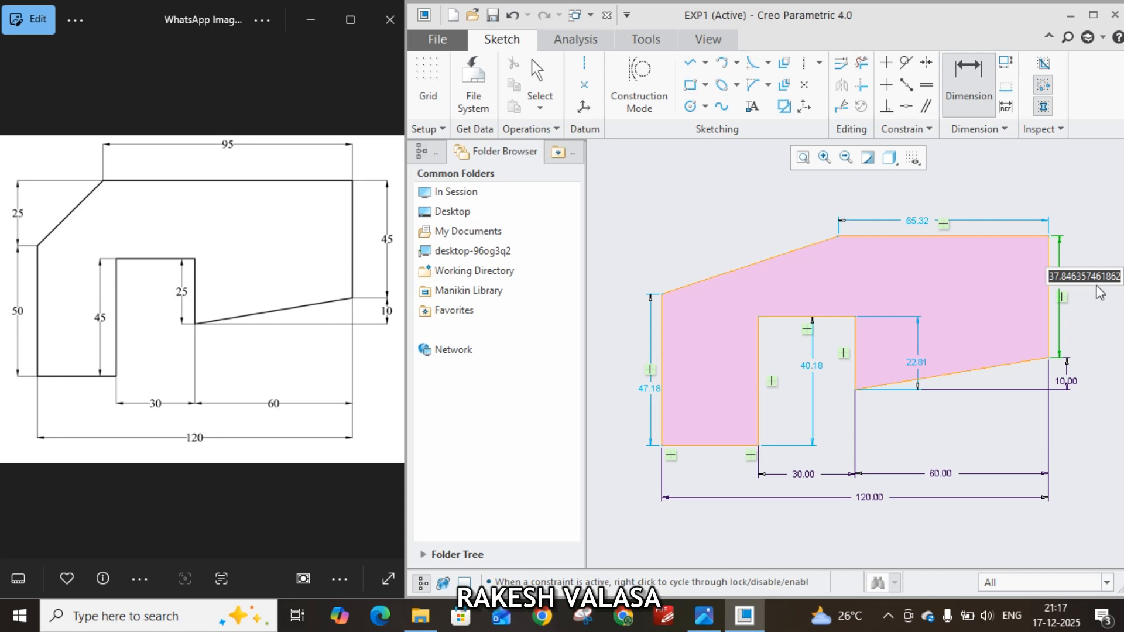
pyautogui.write('45')
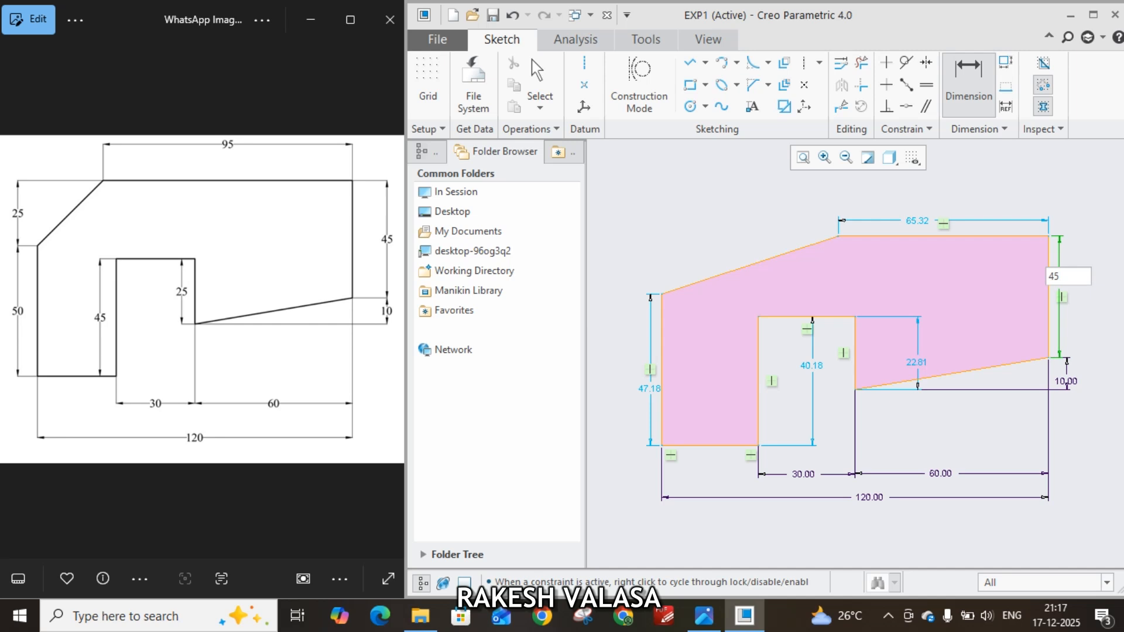
pyautogui.press('Return')
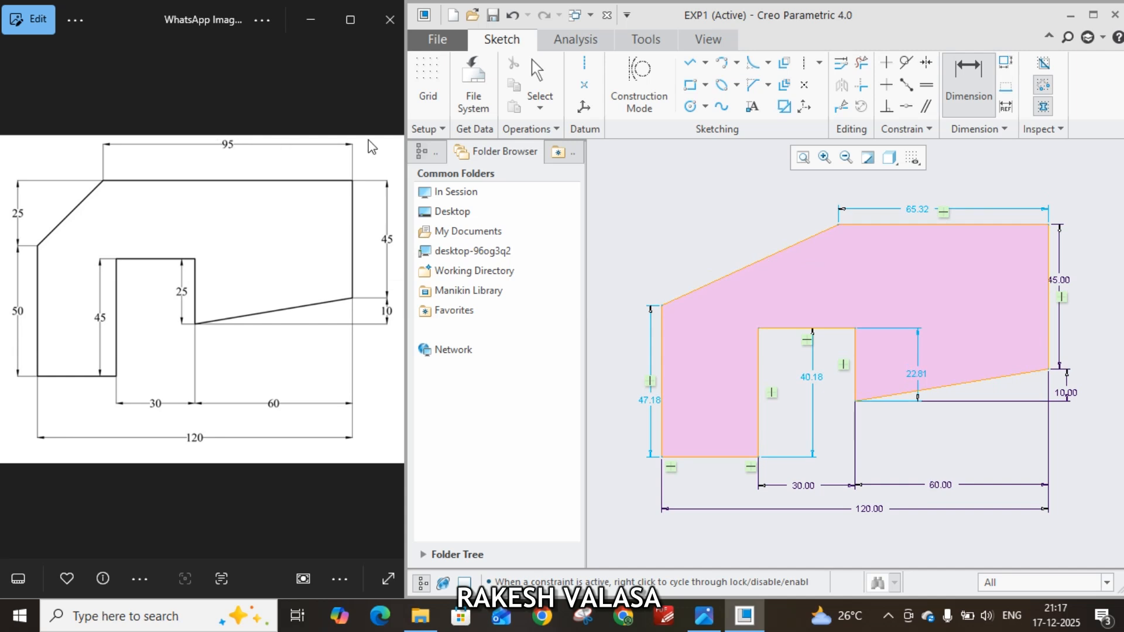
pyautogui.doubleClick(912, 208)
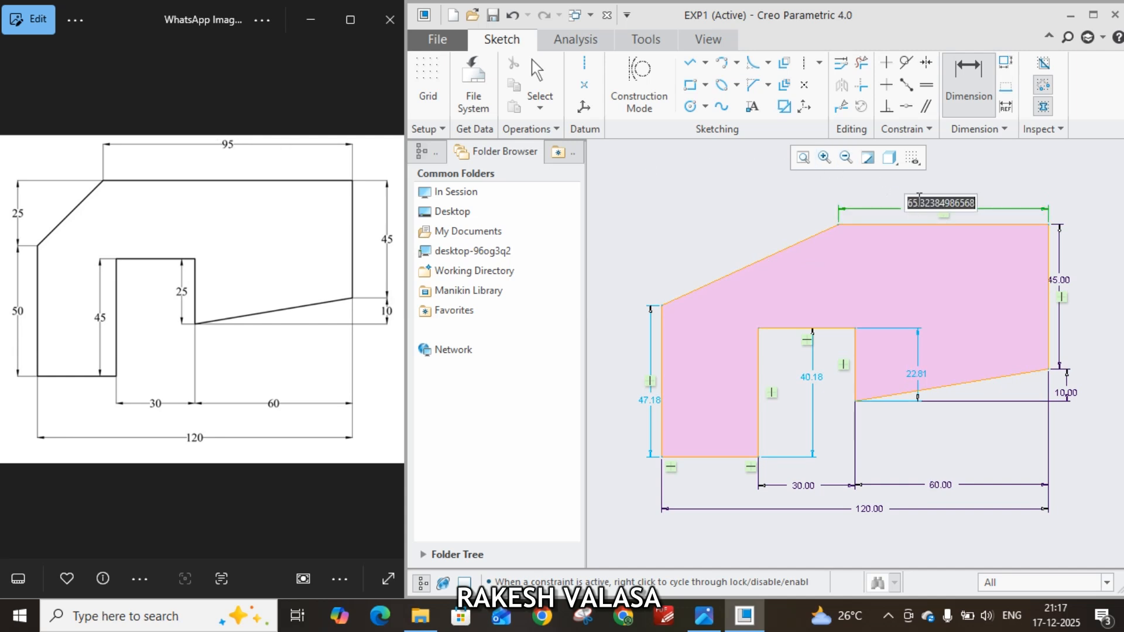
pyautogui.write('95')
pyautogui.press('Return')
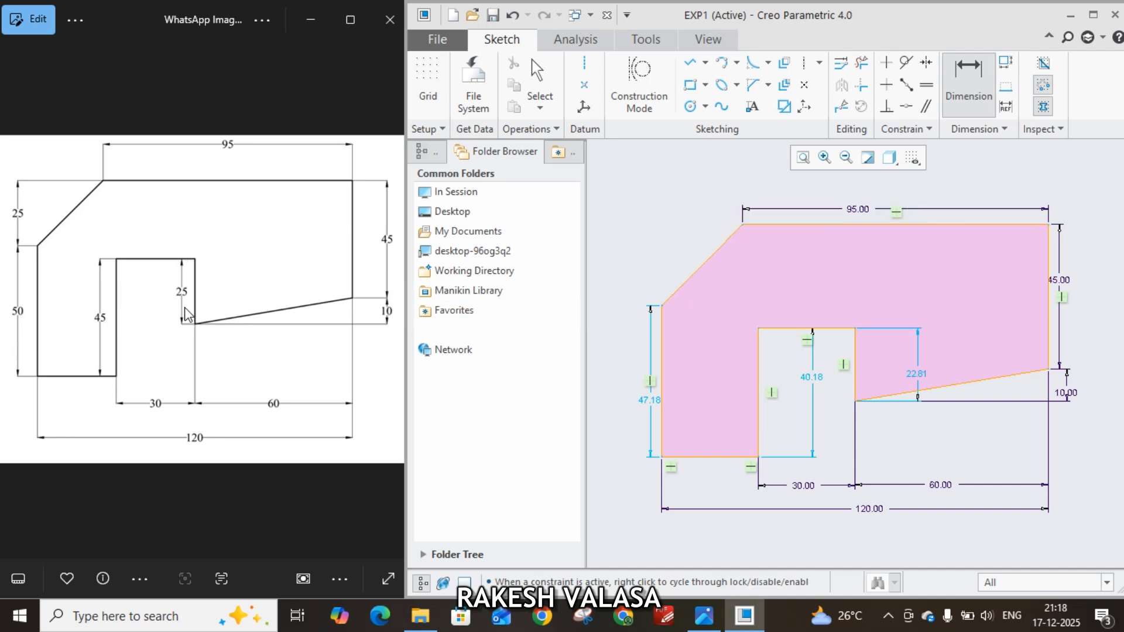
# Set the height of the notch's right side to 25 and its left side to 45.
pyautogui.doubleClick(918, 380)
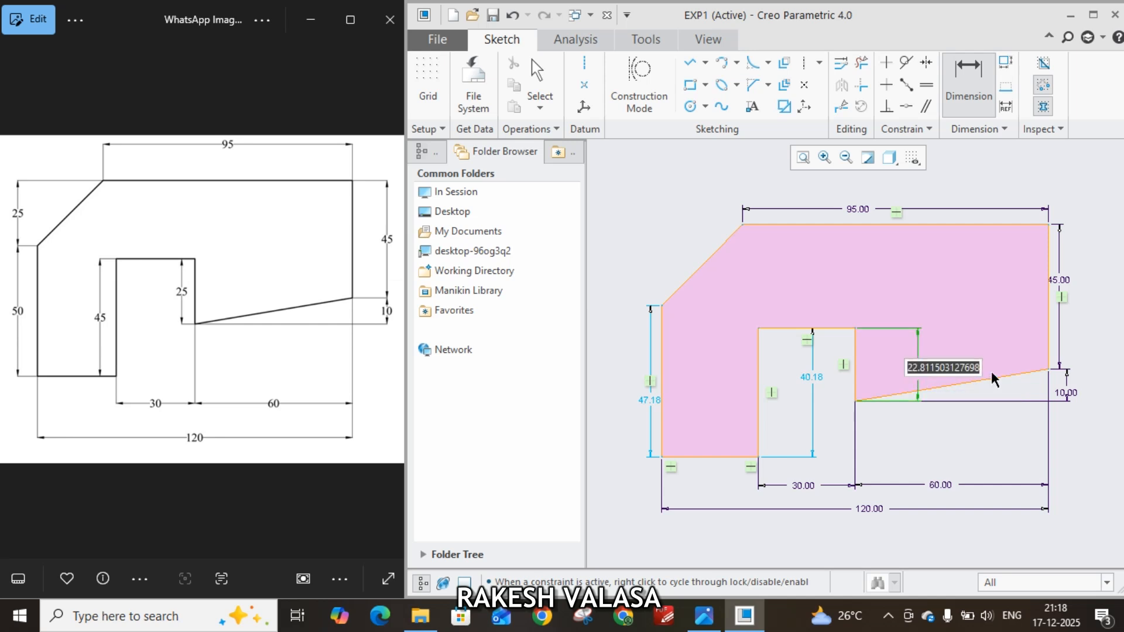
pyautogui.write('25')
pyautogui.press('Return')
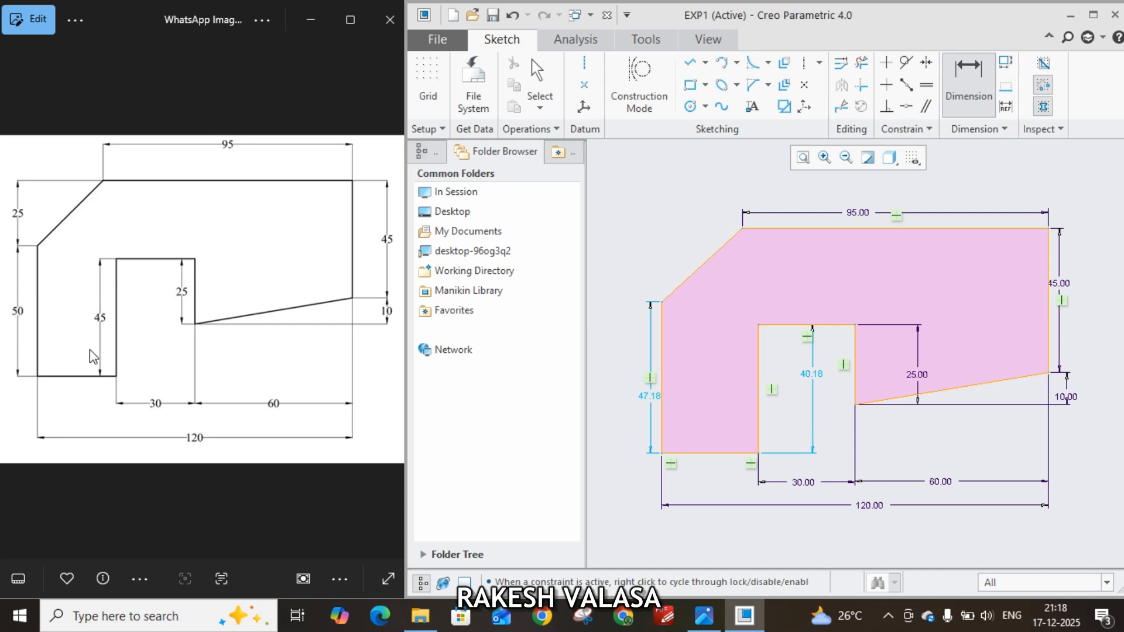
pyautogui.doubleClick(813, 373)
pyautogui.write('45')
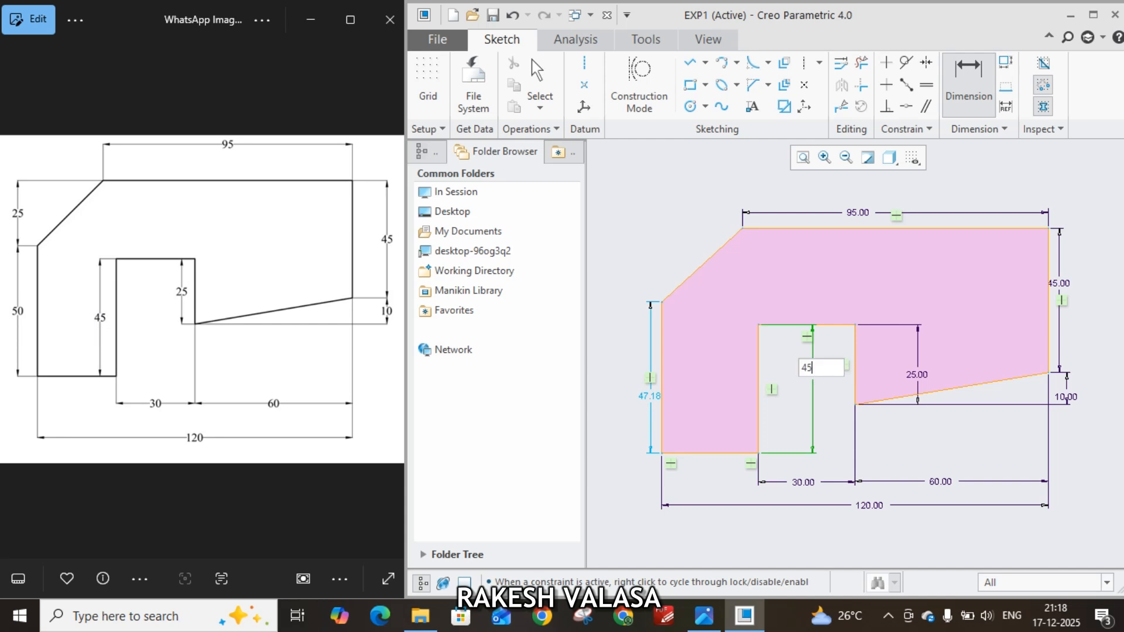
pyautogui.press('Return')
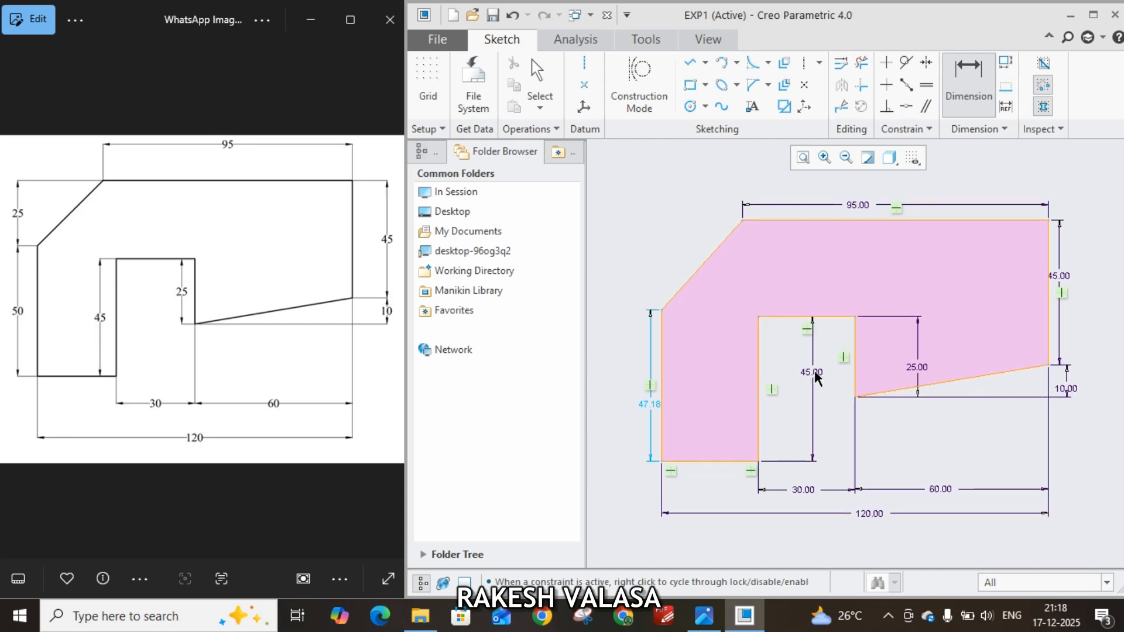
# Set the height of the profile's outer left vertical edge to 50.
pyautogui.doubleClick(644, 405)
pyautogui.write('50')
pyautogui.press('Return')
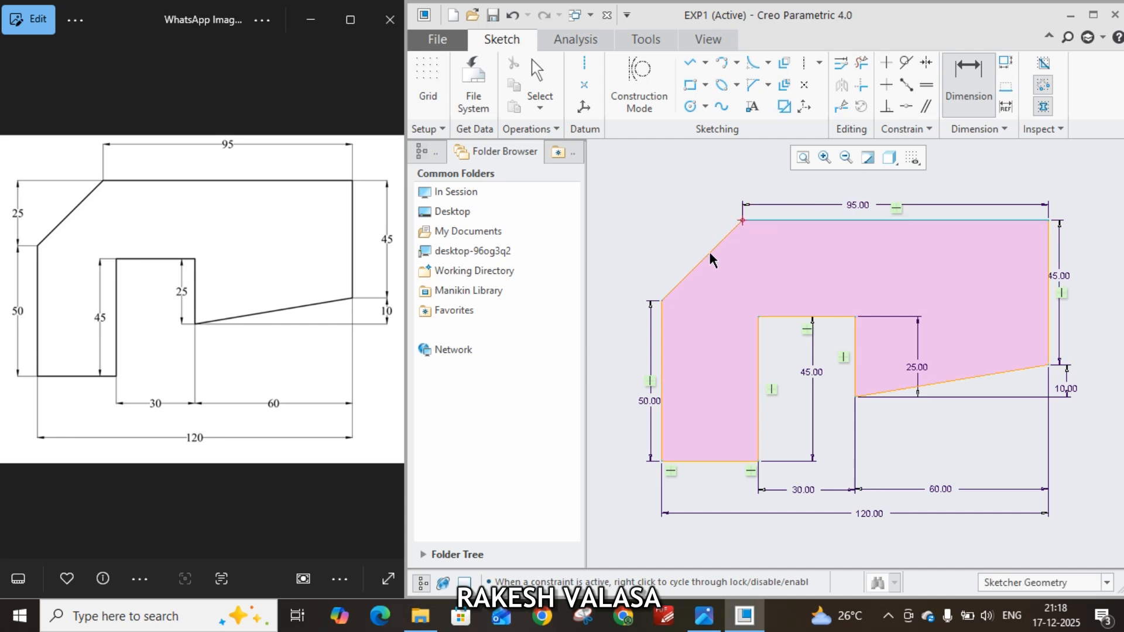
# Try to dimension the vertical height of the slanted upper-left edge.
pyautogui.middleClick(656, 250)
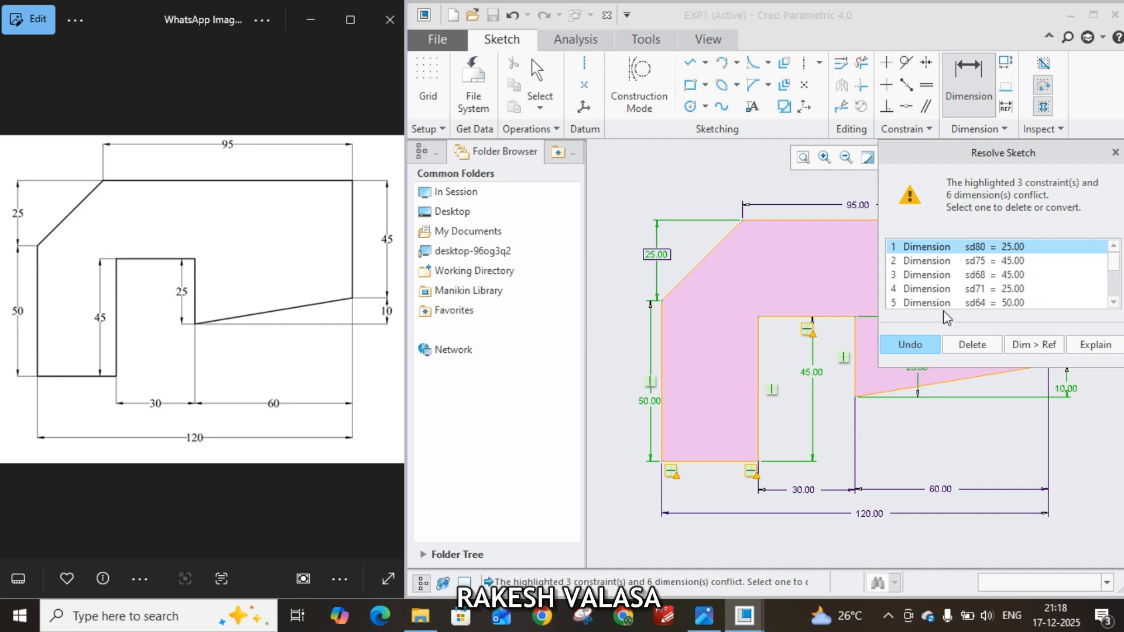
pyautogui.click(1115, 155)
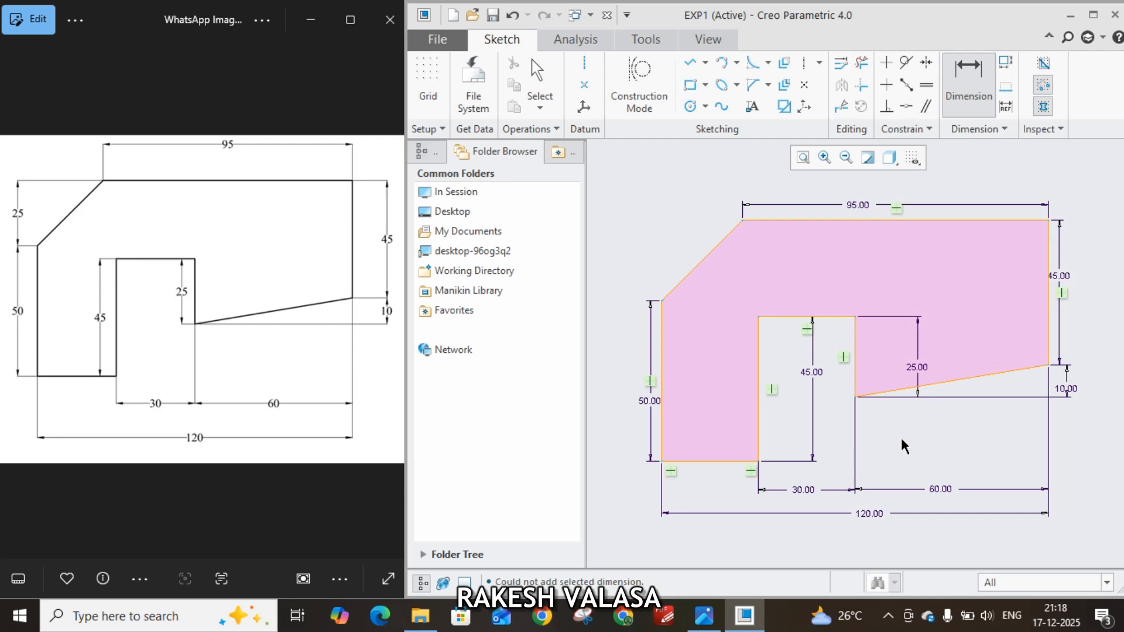
# Move the right edge's 45 dimension farther outward, clear of the profile outline.
pyautogui.middleClick(901, 446)
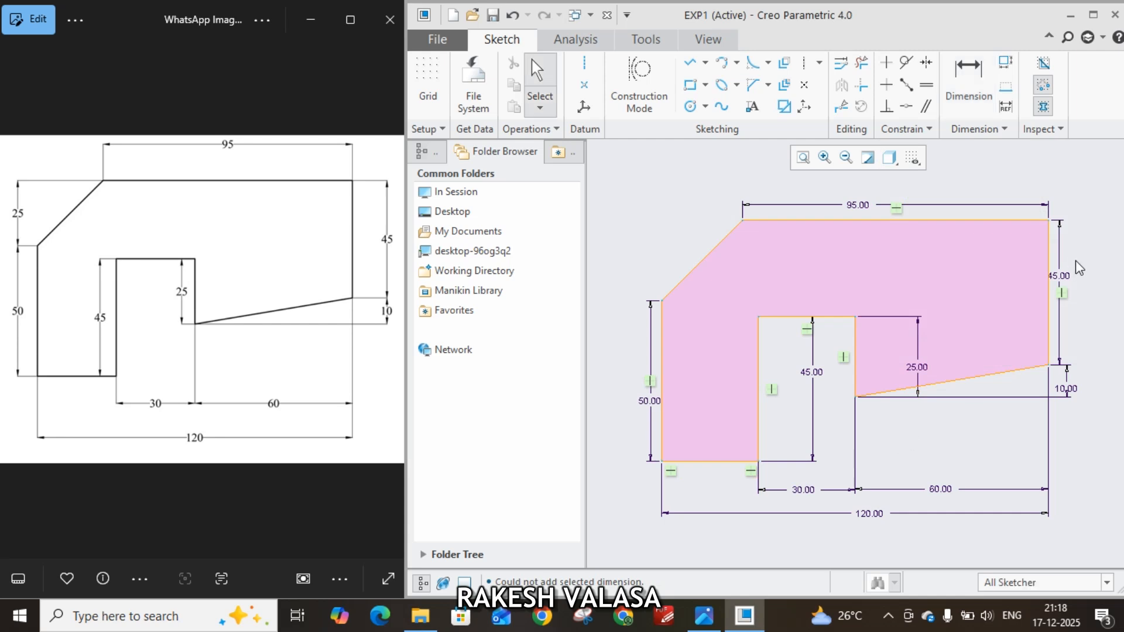
pyautogui.click(1066, 283)
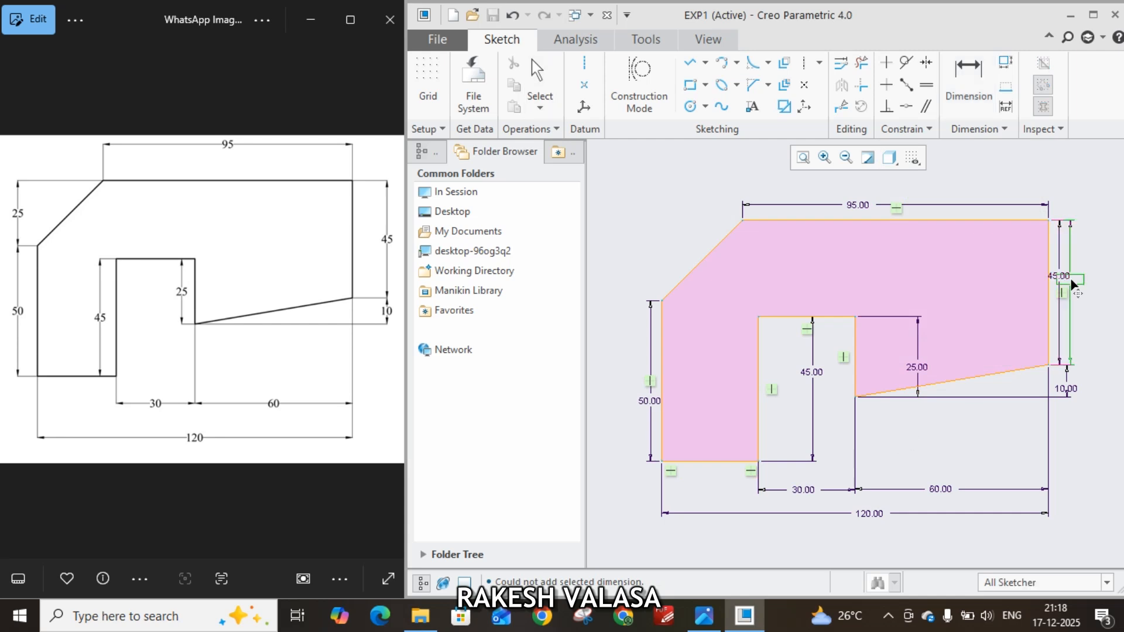
pyautogui.moveTo(1073, 285); pyautogui.dragTo(1083, 289)
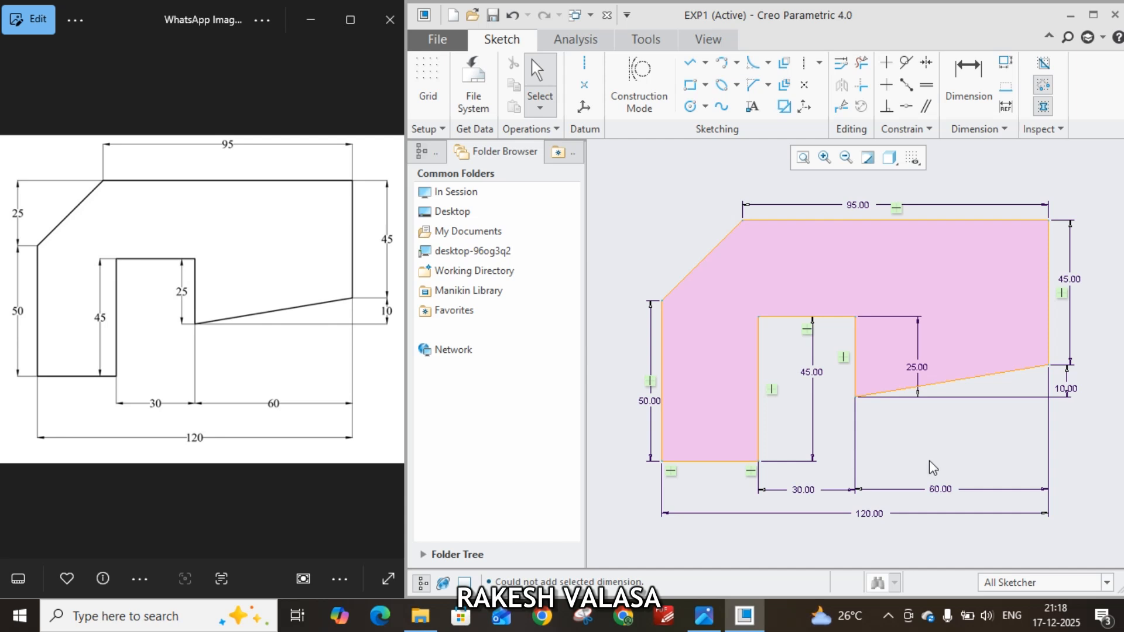